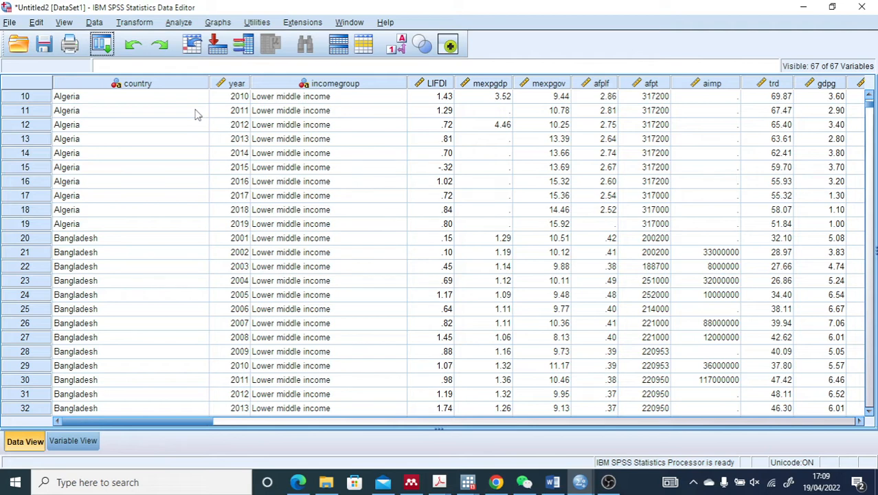
left_click(178, 22)
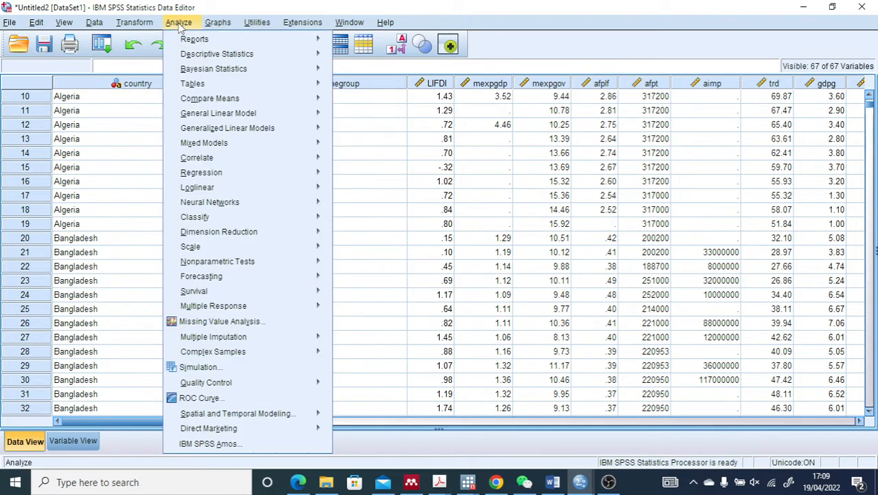
mouse_move(240, 173)
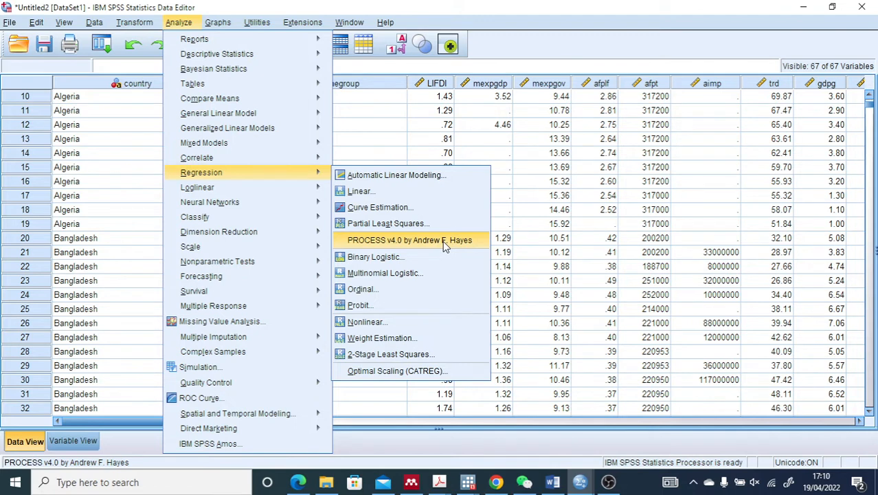
left_click(545, 171)
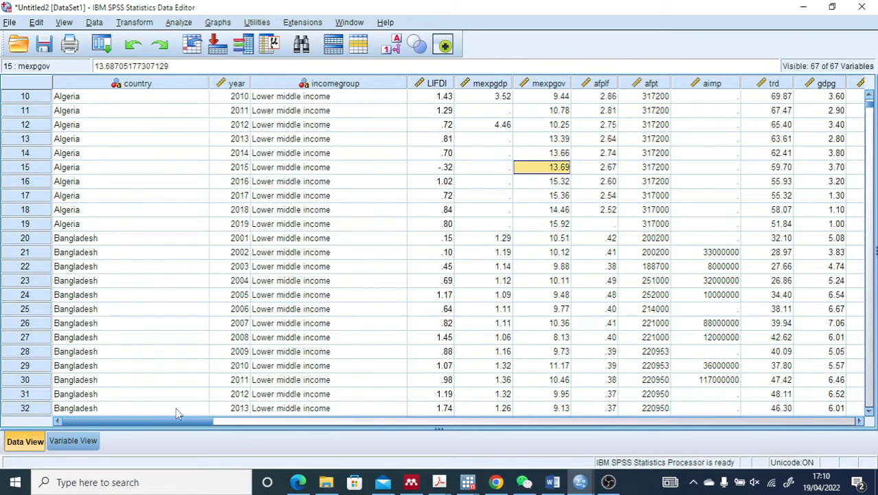
Review the list of variables defined in the dataset
left_click(66, 442)
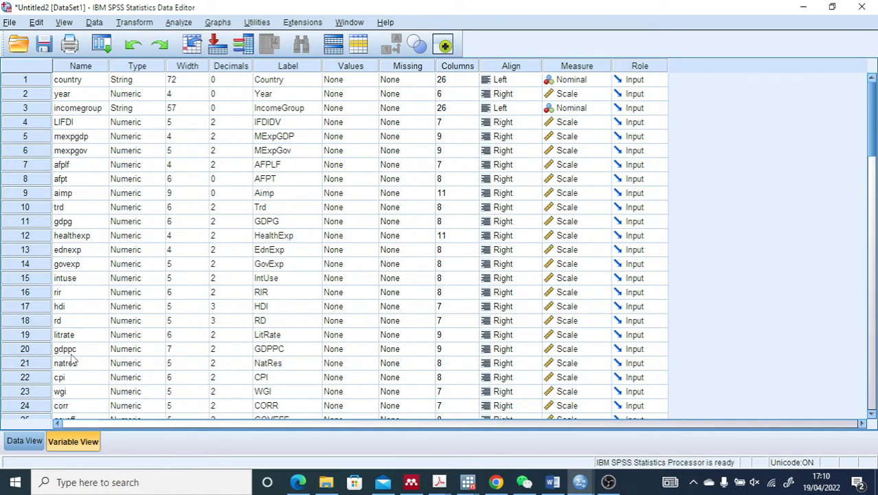
scroll(82, 391, "down", 5)
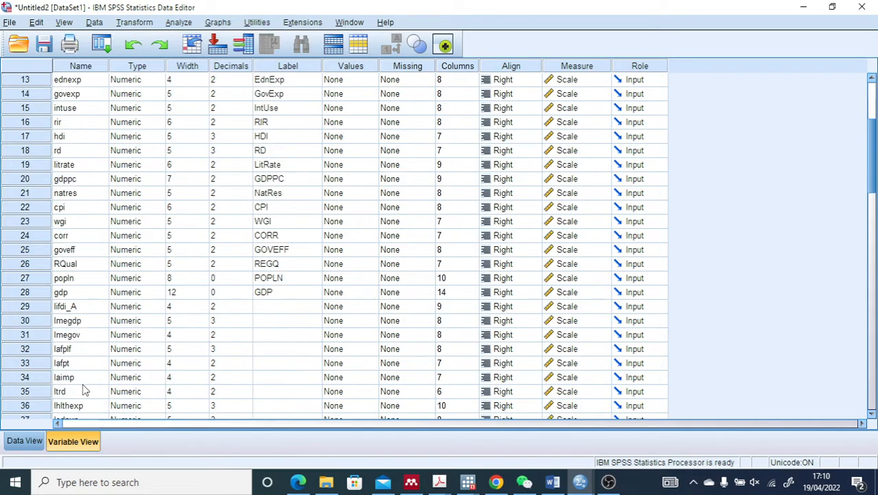
scroll(83, 388, "up", 5)
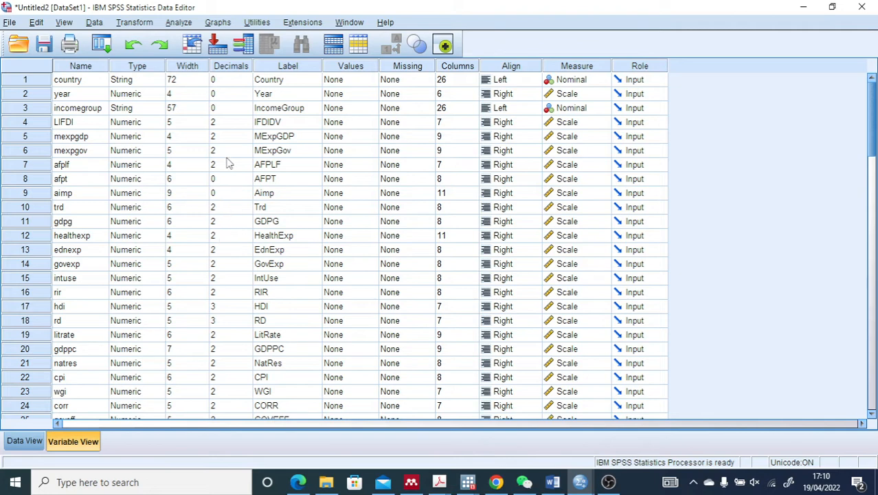
Open the PROCESS v4.0 regression procedure and remove all covariates from the model, from REGQ to PCIncome
left_click(180, 23)
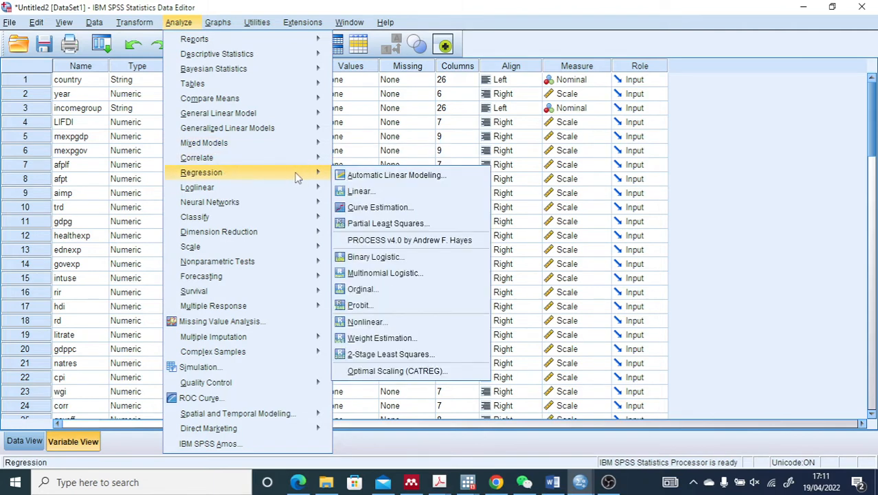
left_click(387, 241)
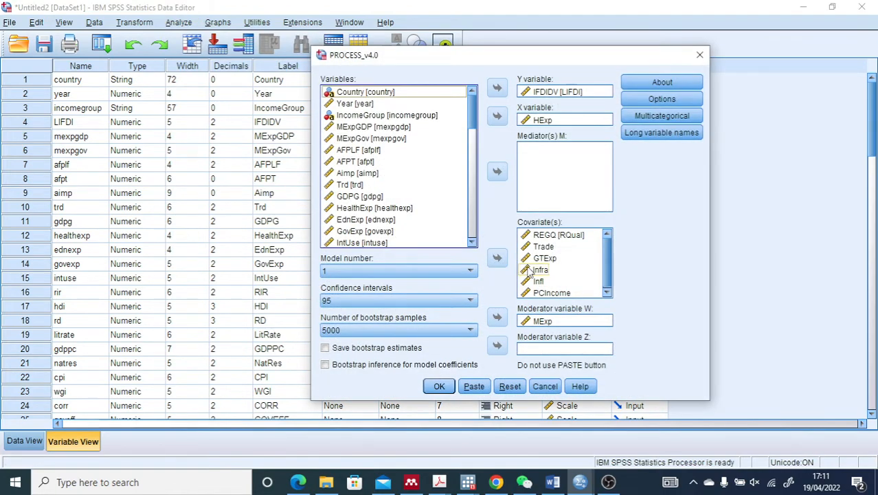
left_click(547, 235)
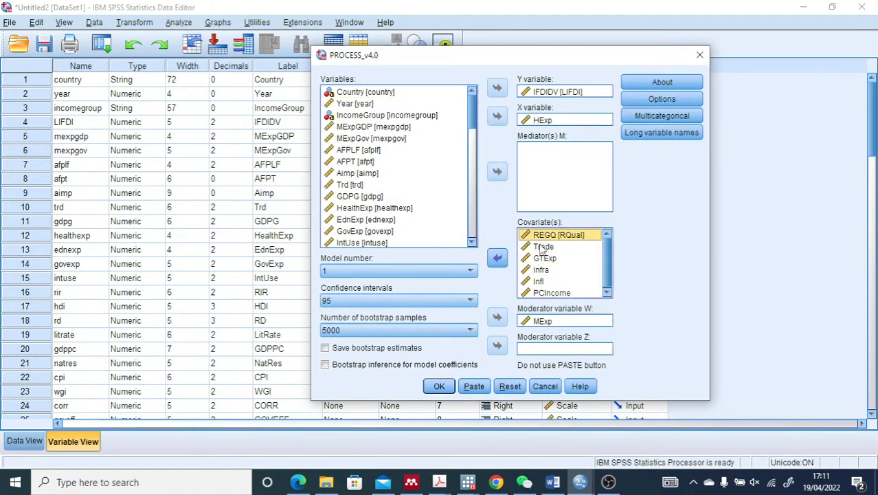
left_click_drag(543, 246, 532, 290)
left_click(497, 258)
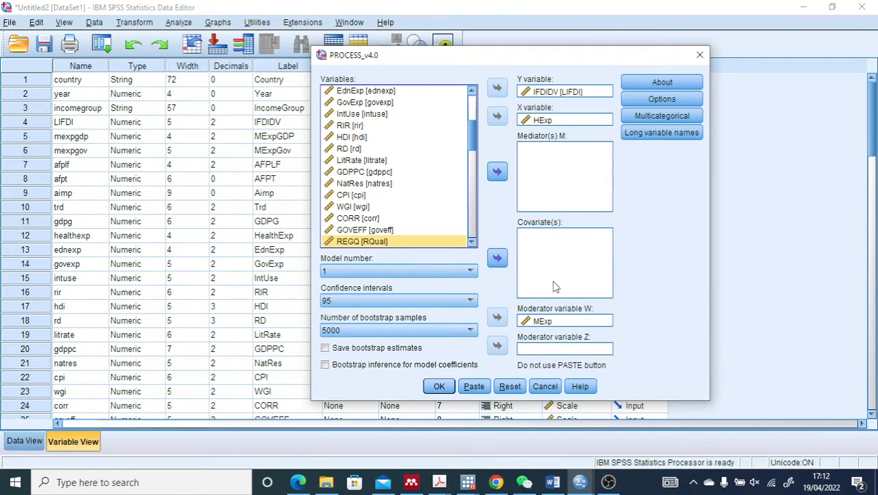
In the PROCESS options, set the output to 4 decimal places and heteroscedasticity-consistent inference to HC3 (Davidson-MacKinnon)
left_click(671, 100)
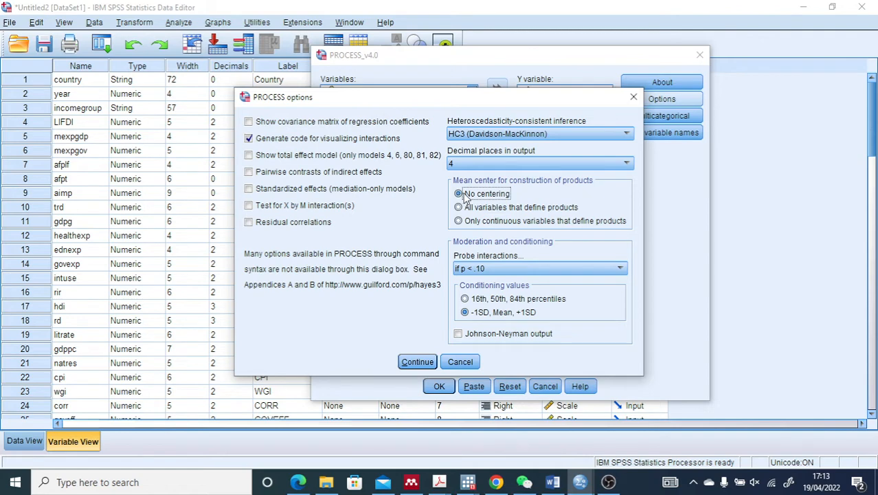
left_click(627, 166)
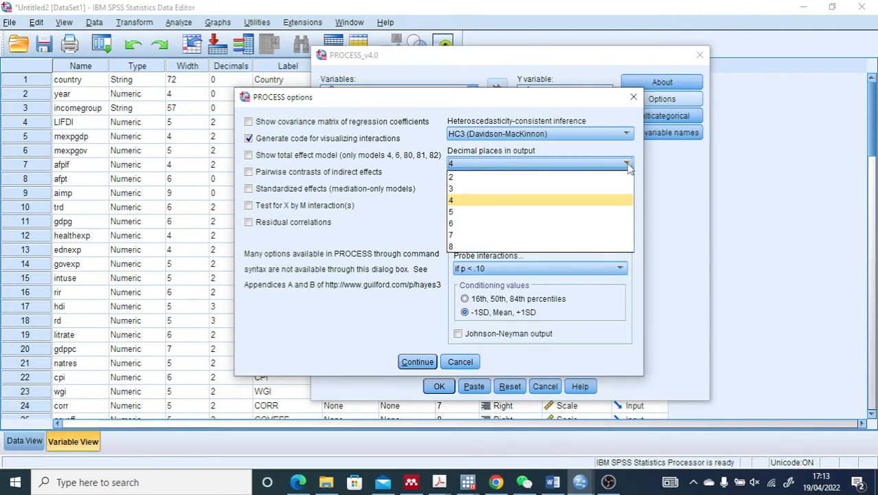
left_click(596, 200)
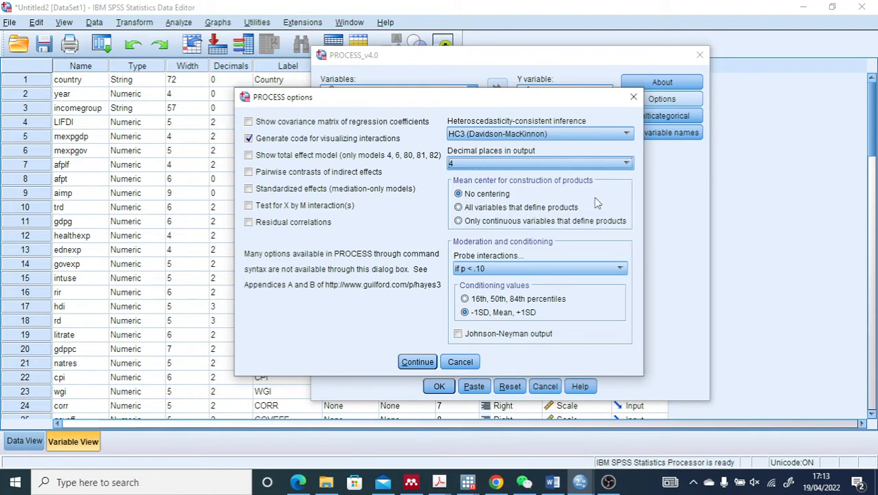
left_click(627, 134)
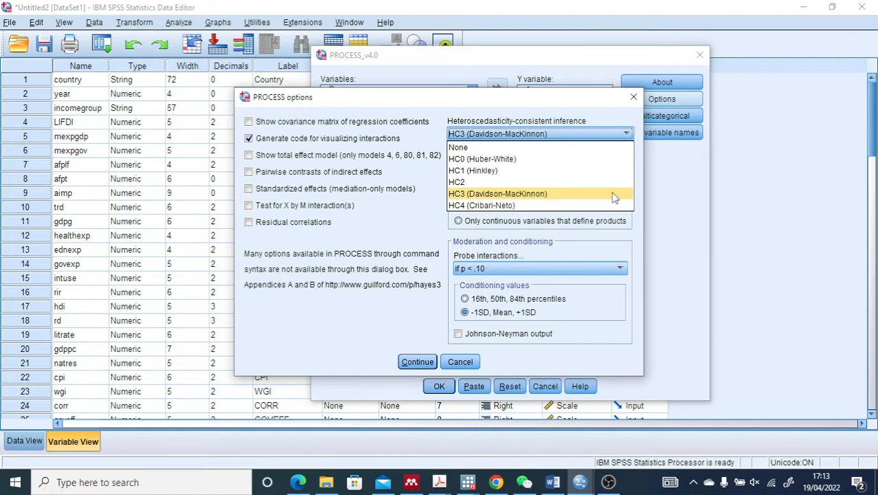
left_click(593, 150)
left_click(625, 134)
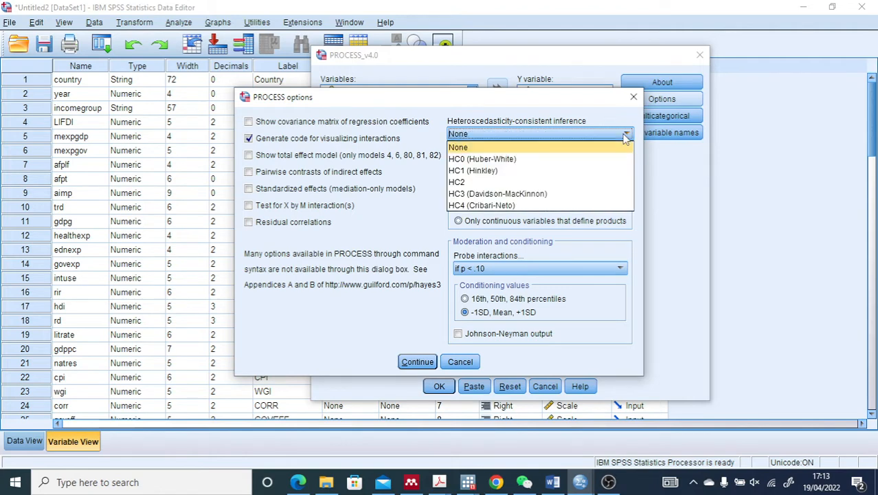
left_click(600, 196)
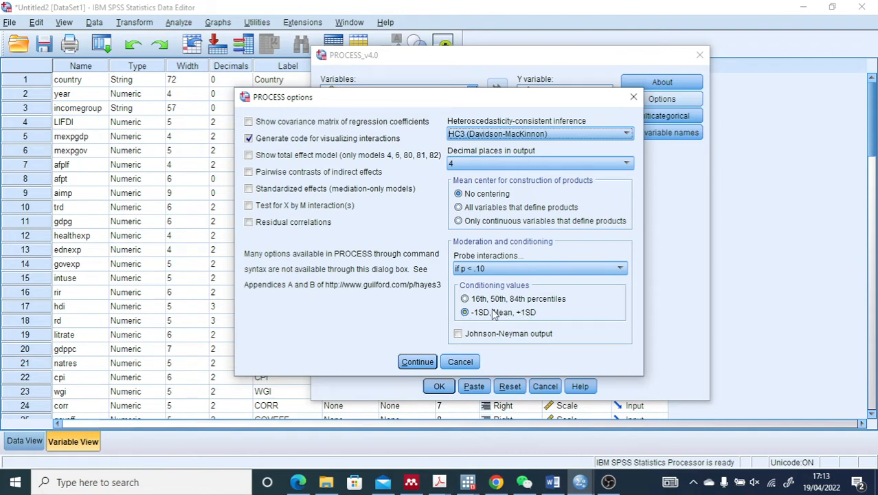
Set the moderation conditioning values to -1SD, Mean, +1SD and run the PROCESS analysis
left_click(467, 300)
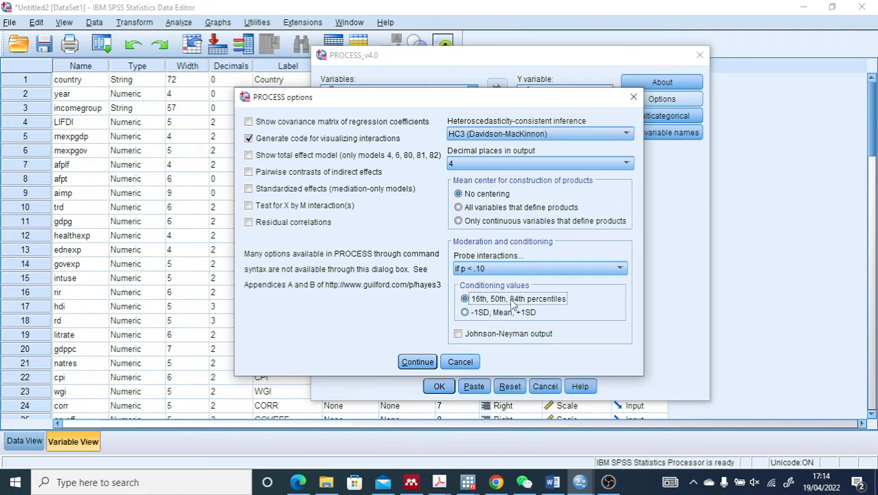
left_click(465, 313)
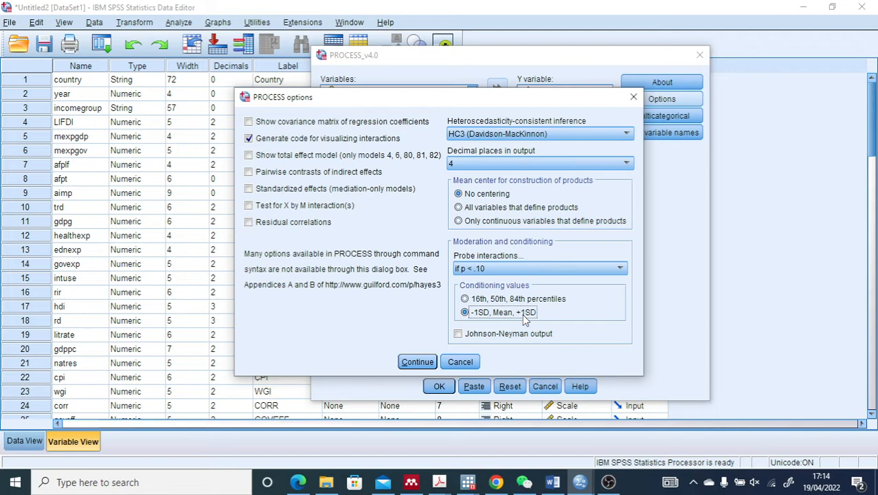
left_click(417, 361)
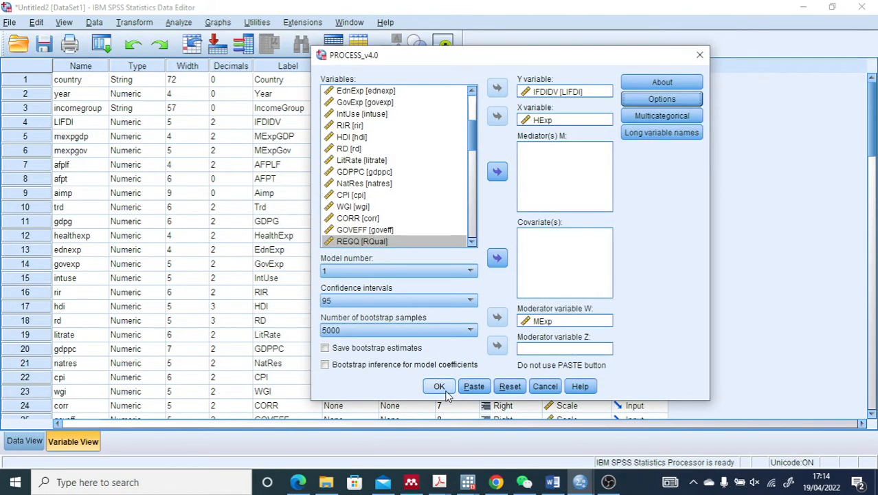
left_click(440, 387)
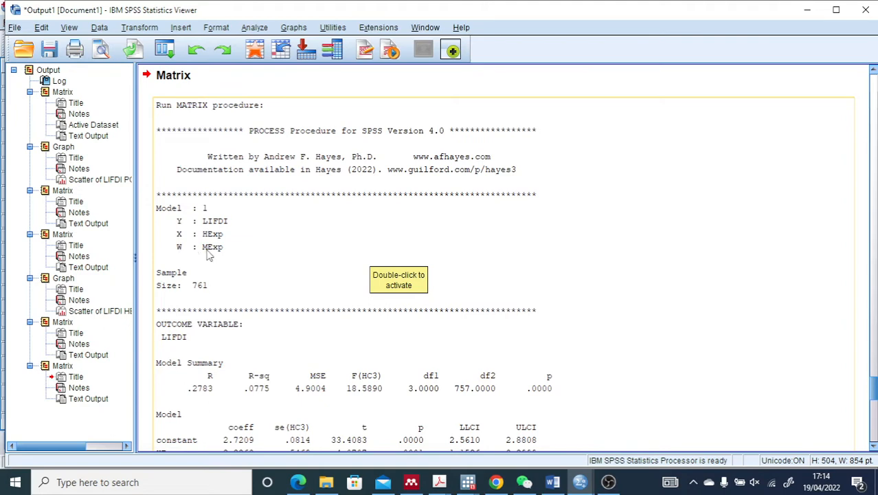
Examine the PROCESS output's model specification, model summary and coefficients for HExp, MExp and their interaction
scroll(234, 272, "down", 2)
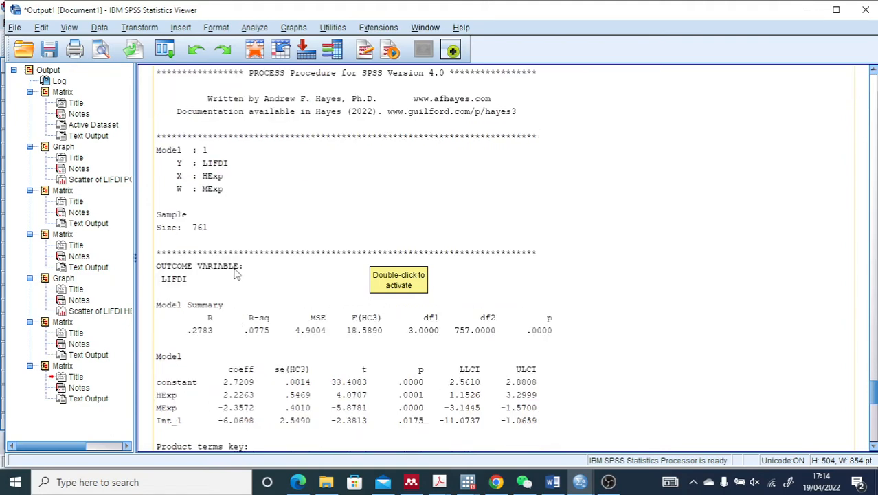
scroll(234, 273, "down", 2)
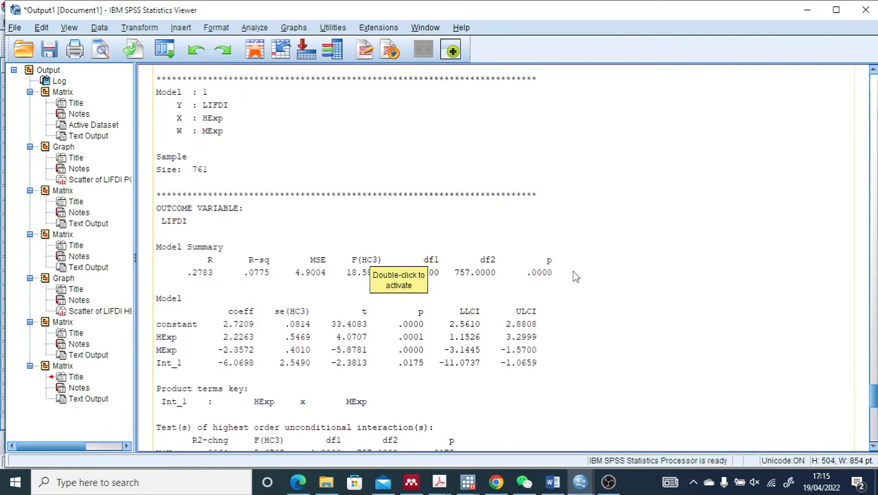
left_click(610, 276)
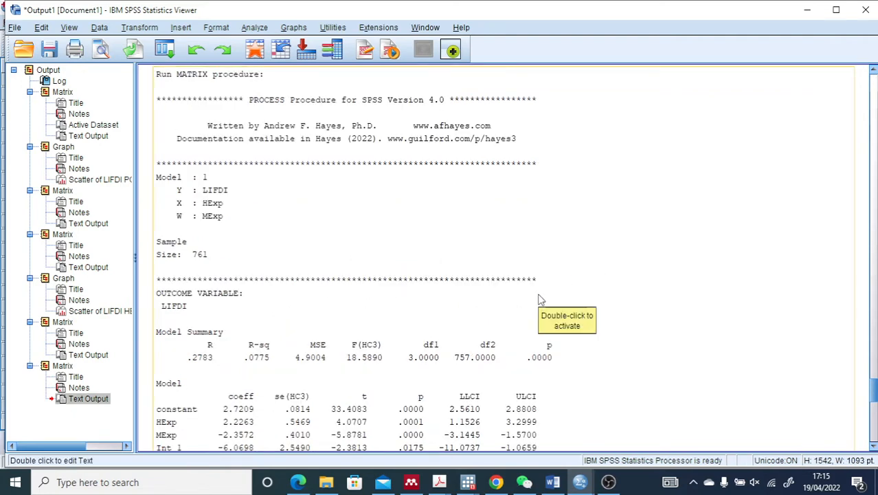
scroll(539, 300, "down", 12)
scroll(540, 299, "up", 12)
scroll(539, 300, "down", 1)
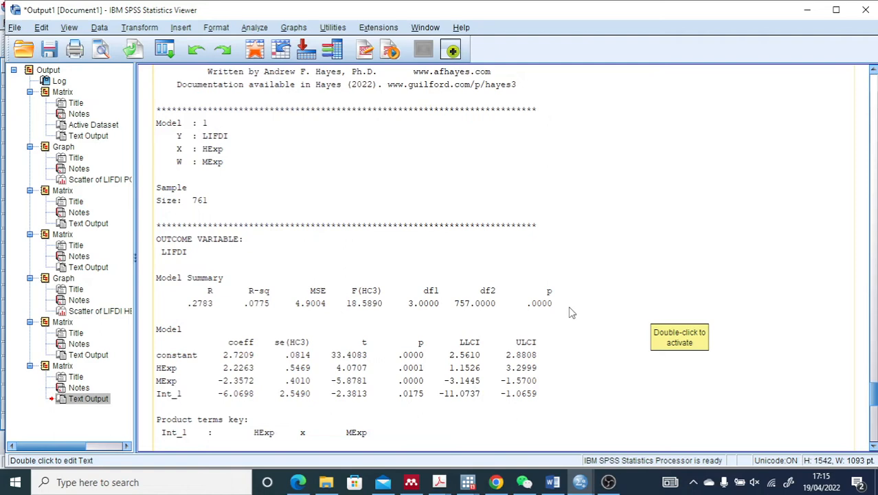
scroll(570, 312, "down", 3)
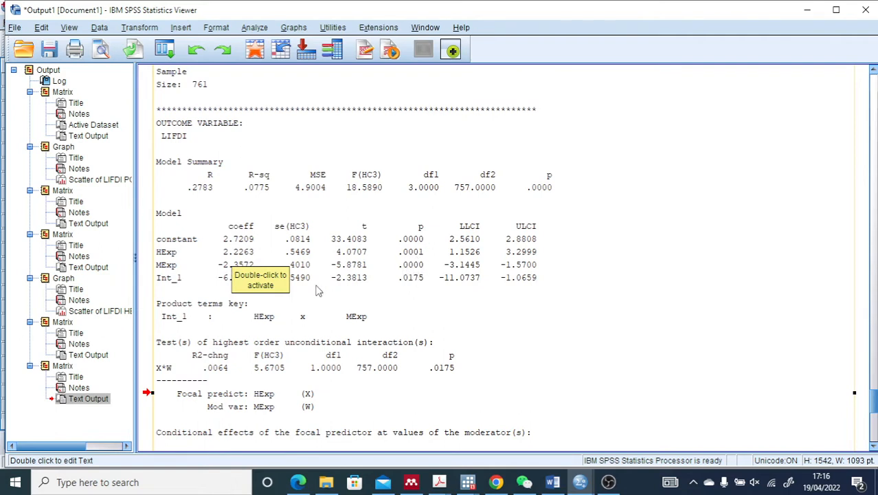
scroll(500, 301, "up", 5)
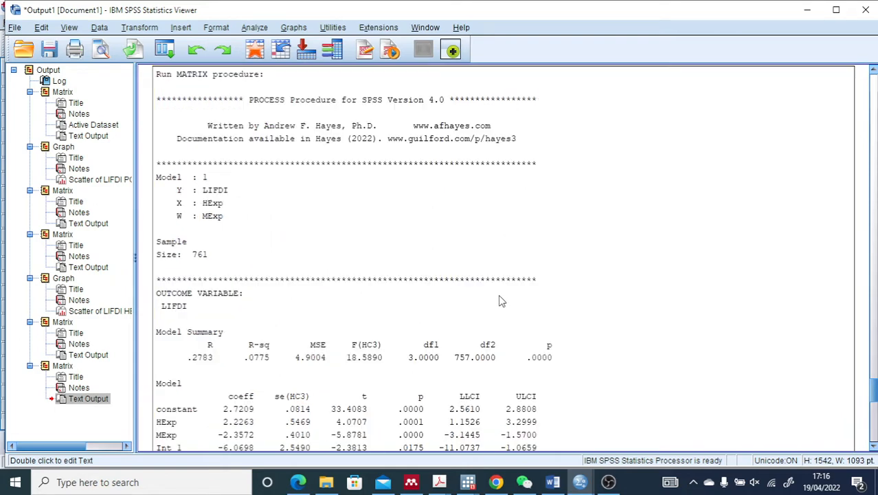
scroll(500, 301, "up", 5)
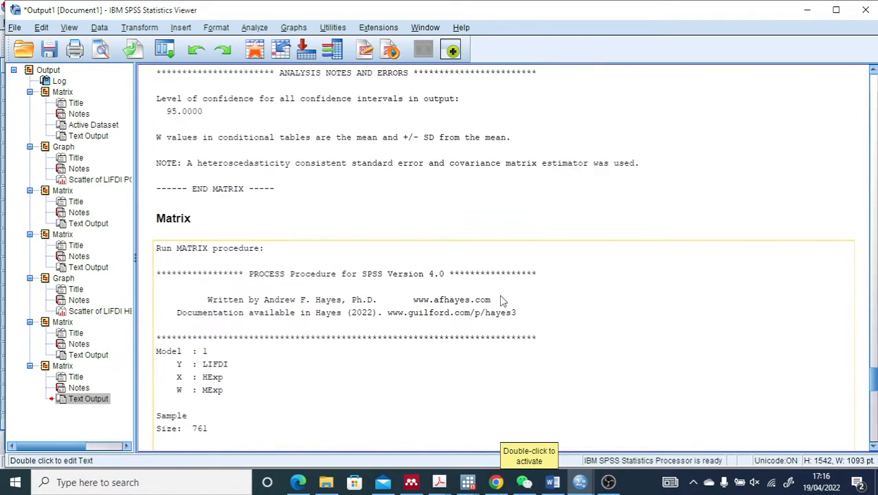
scroll(502, 302, "down", 7)
scroll(501, 302, "down", 3)
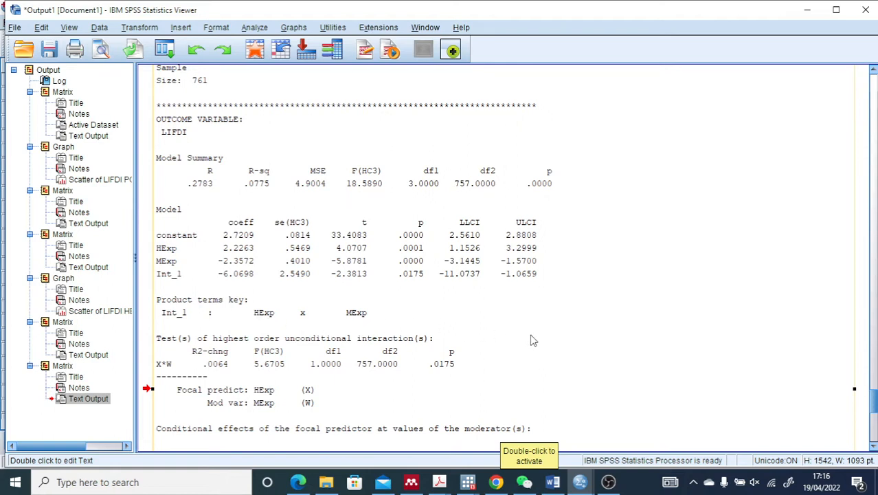
Examine the interaction test, the conditional effects of HExp at the MExp values and the plot data
scroll(533, 340, "down", 2)
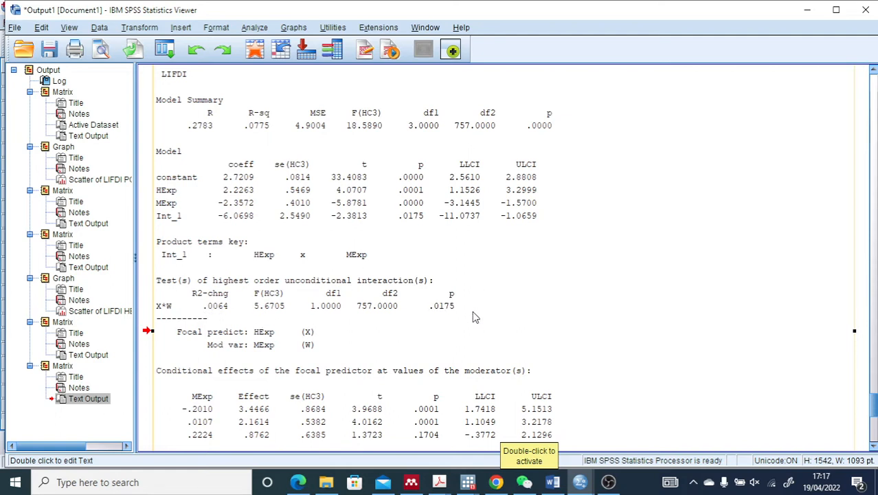
scroll(473, 313, "down", 2)
scroll(473, 318, "down", 2)
scroll(473, 318, "down", 2)
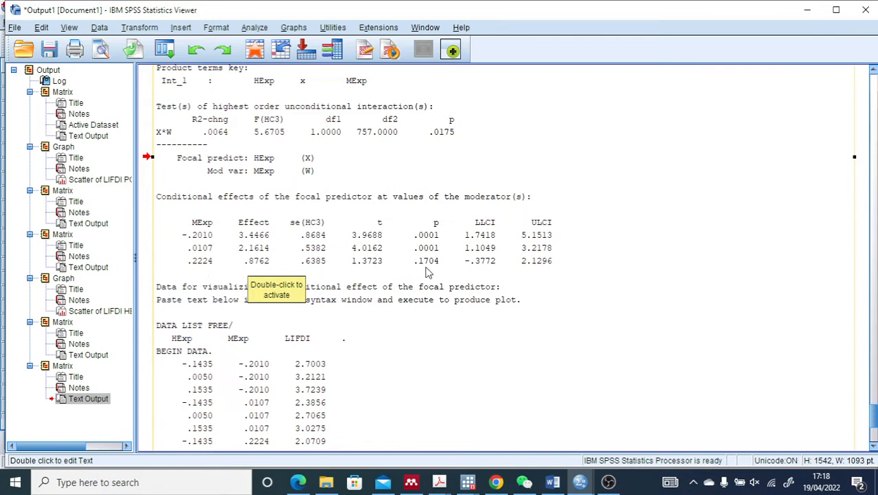
scroll(429, 292, "down", 3)
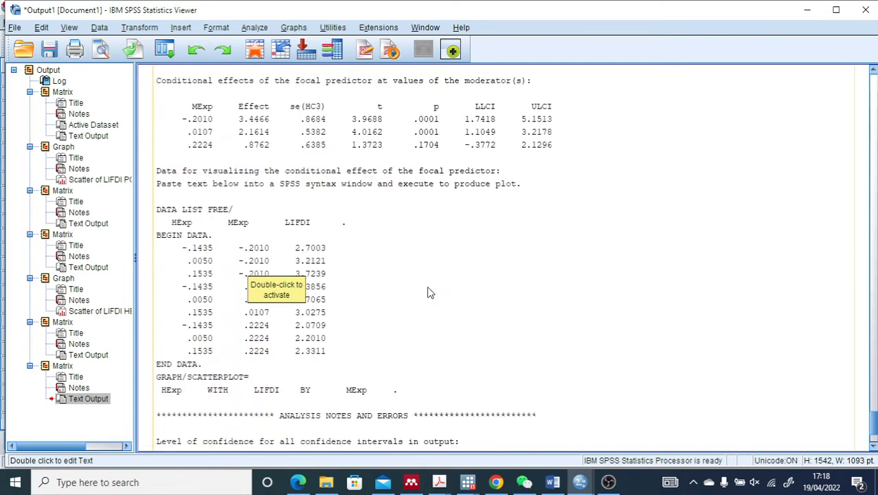
scroll(429, 293, "down", 2)
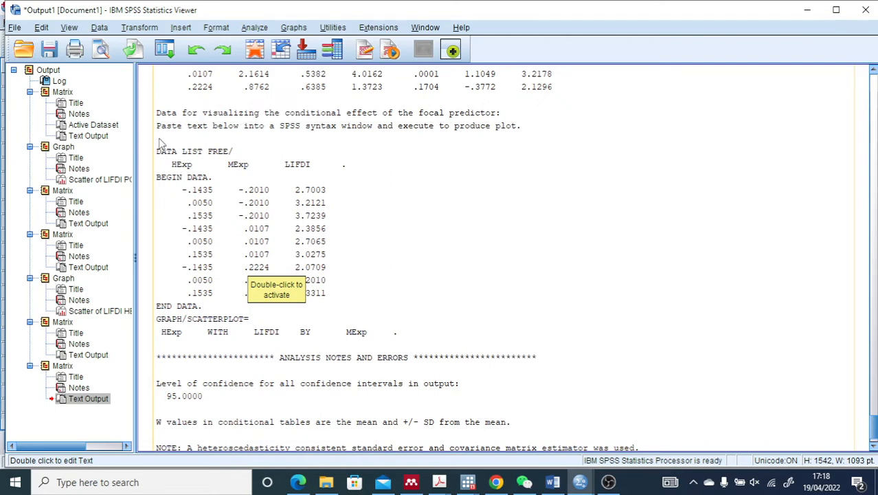
Copy the plot code from the latest PROCESS text output, from DATA LIST FREE through the GRAPH/SCATTERPLOT command
scroll(160, 144, "up", 14)
scroll(235, 283, "down", 5)
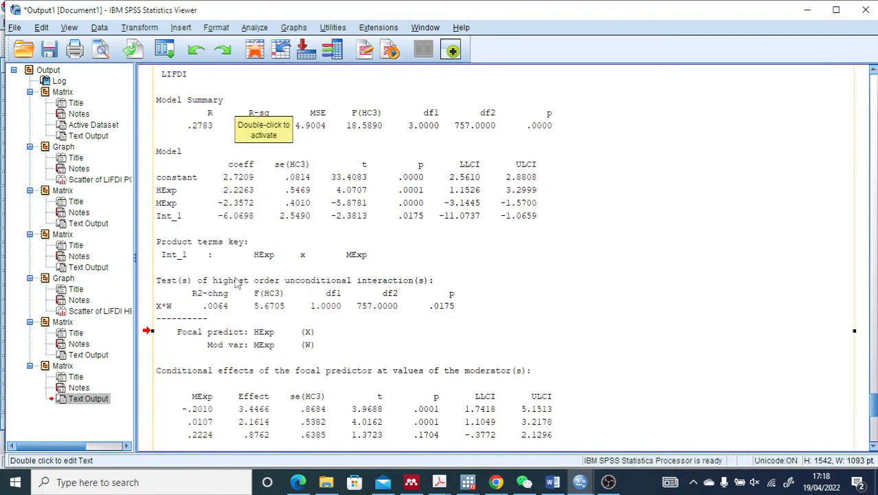
scroll(236, 282, "down", 5)
double_click(229, 291)
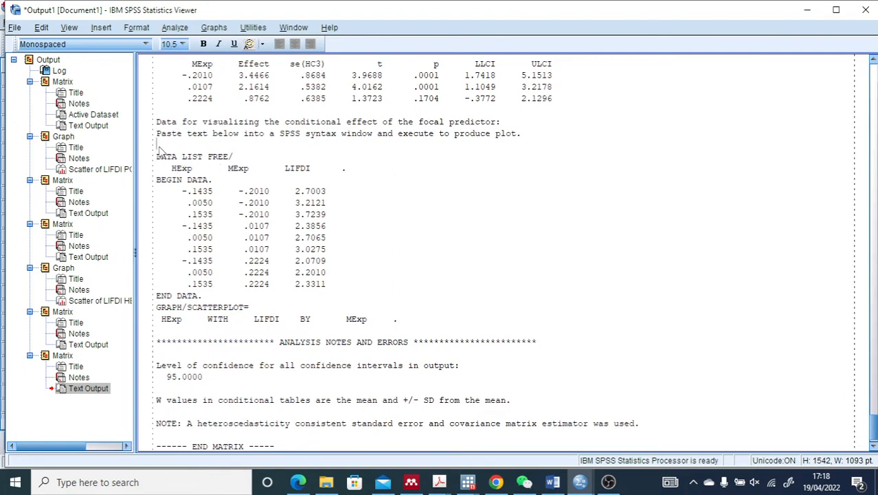
left_click_drag(158, 147, 394, 330)
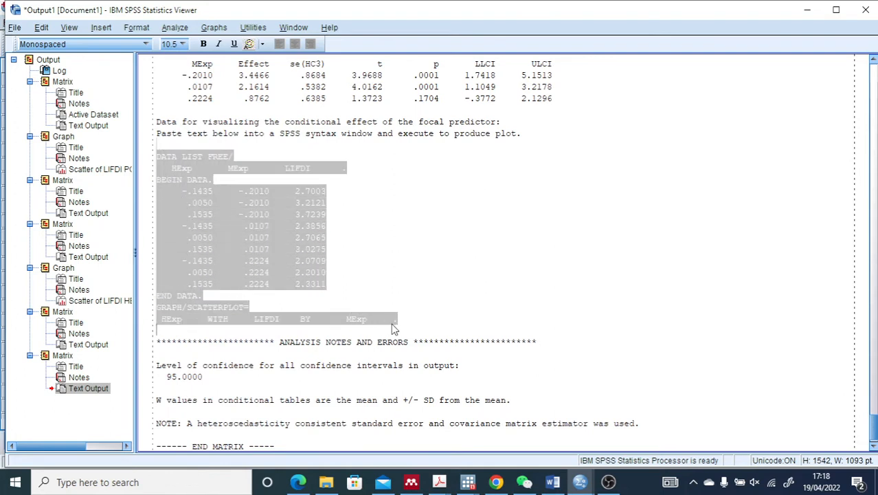
right_click(249, 226)
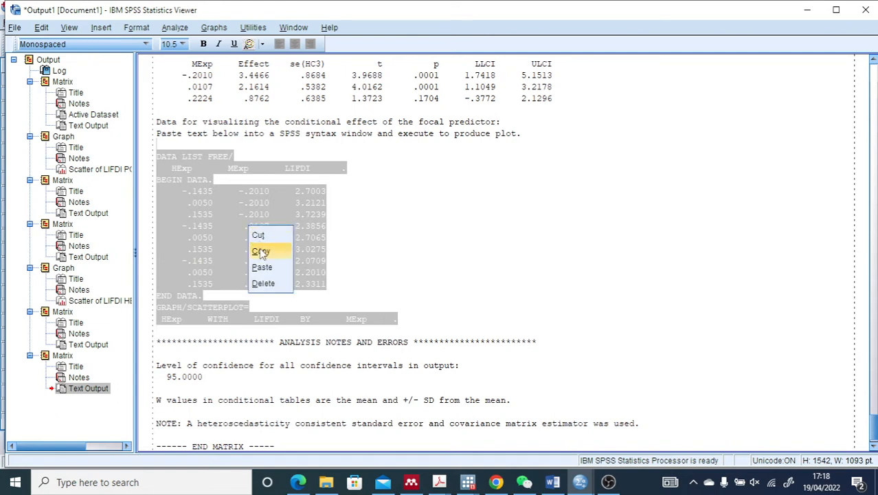
left_click(261, 251)
Paste the copied plot code into a new syntax file and run it all to produce the scatterplot
left_click(14, 28)
mouse_move(103, 44)
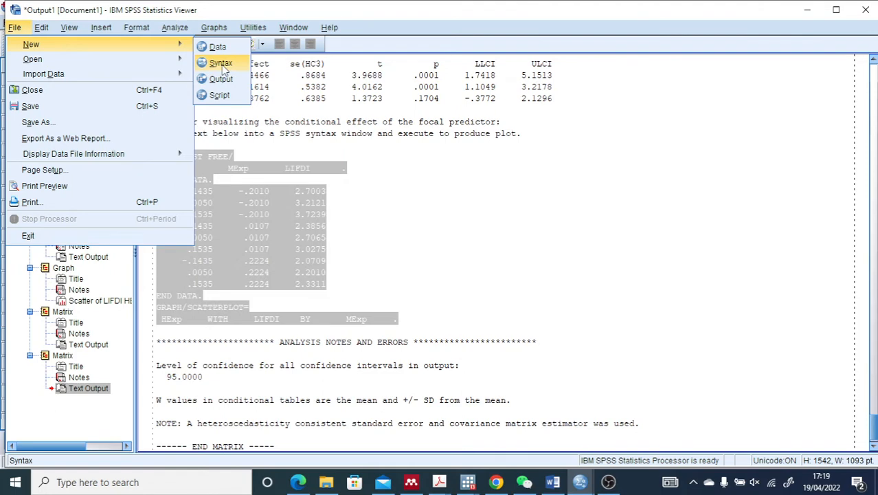
left_click(221, 63)
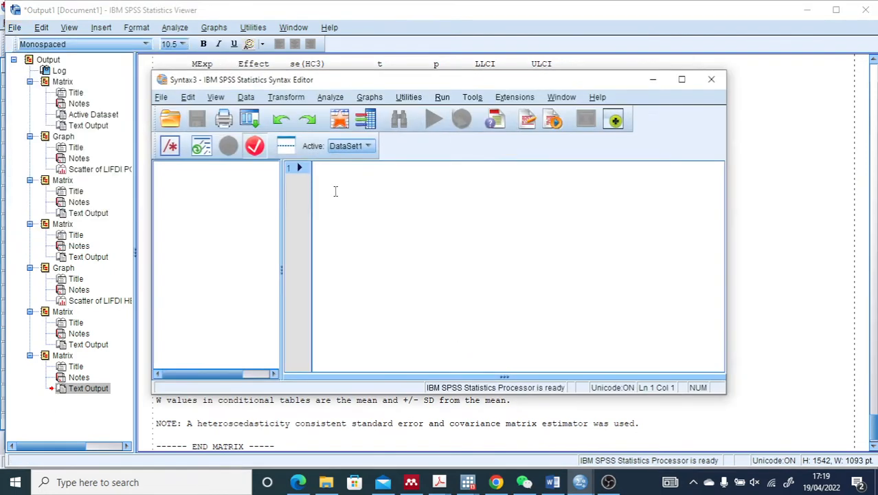
right_click(325, 170)
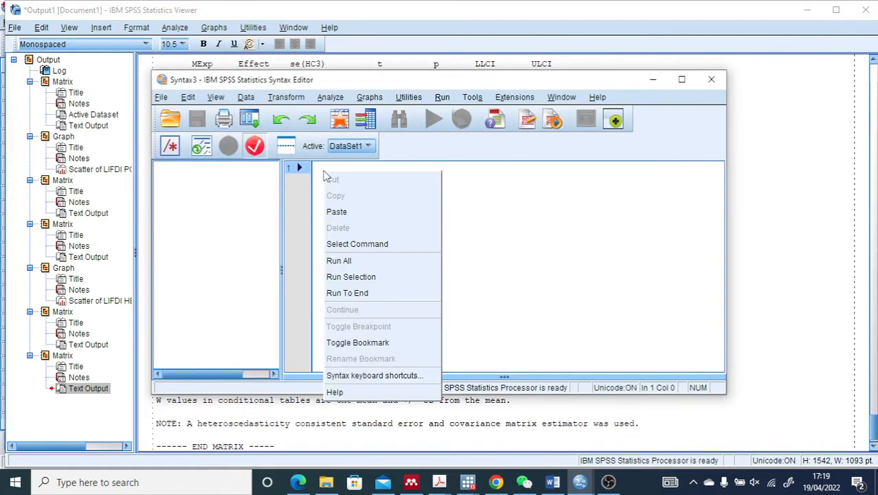
left_click(333, 209)
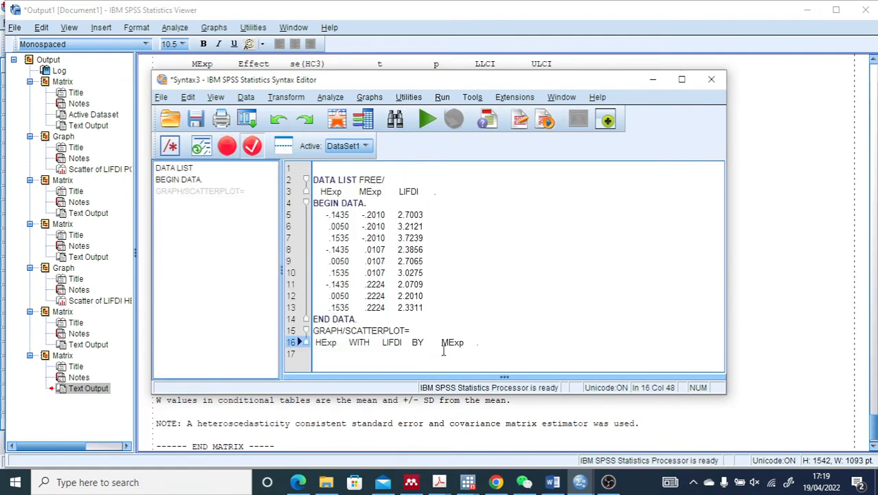
left_click_drag(484, 344, 317, 177)
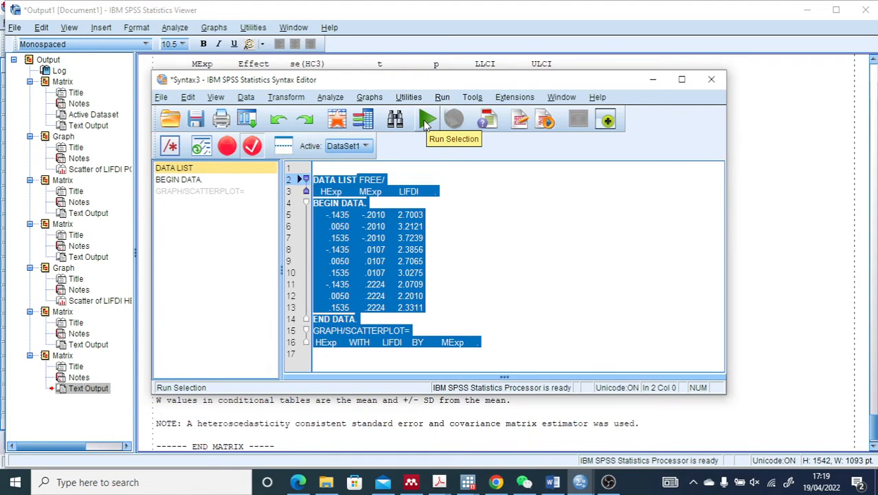
left_click(426, 123)
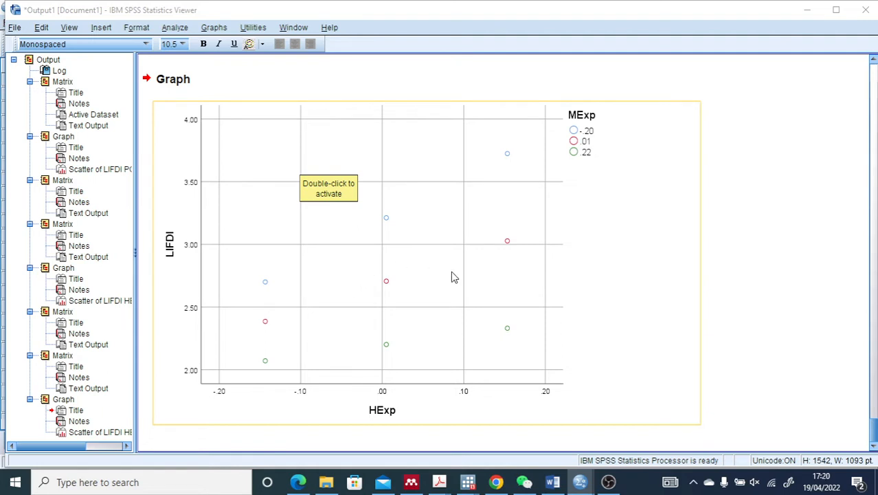
Open the new LIFDI by HExp scatterplot for editing and add straight interpolation lines through the MExp groups
double_click(436, 215)
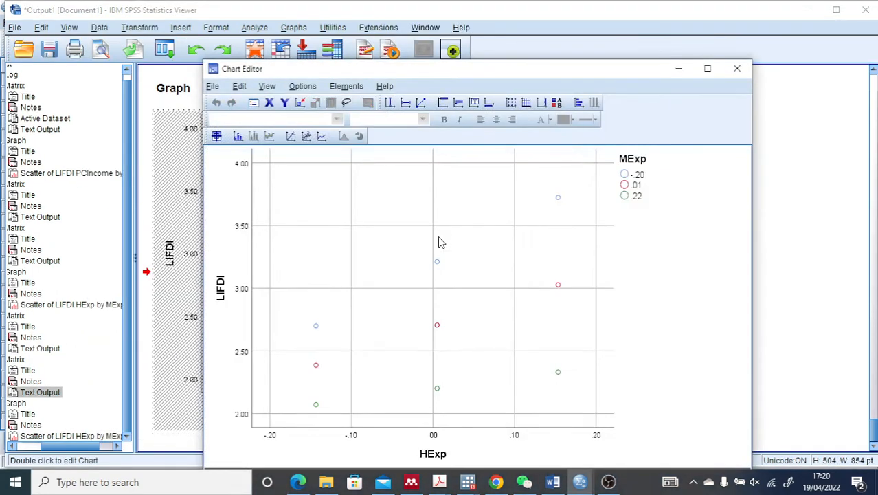
left_click(350, 90)
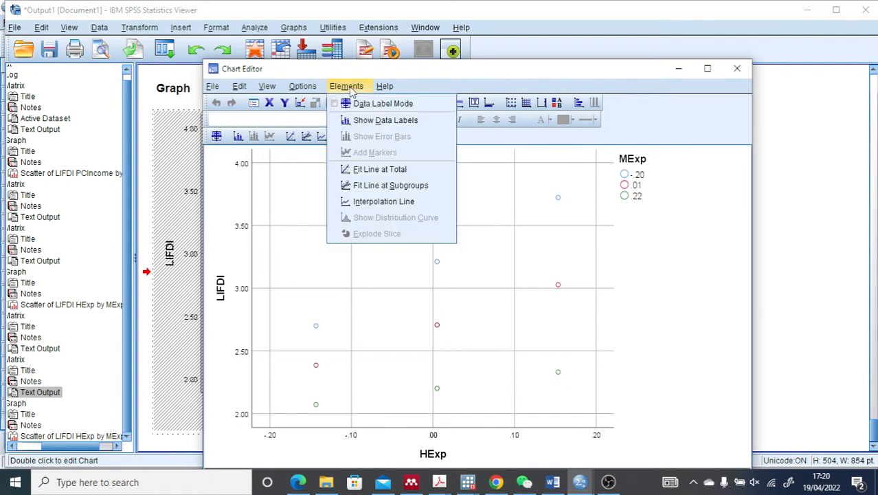
left_click(385, 203)
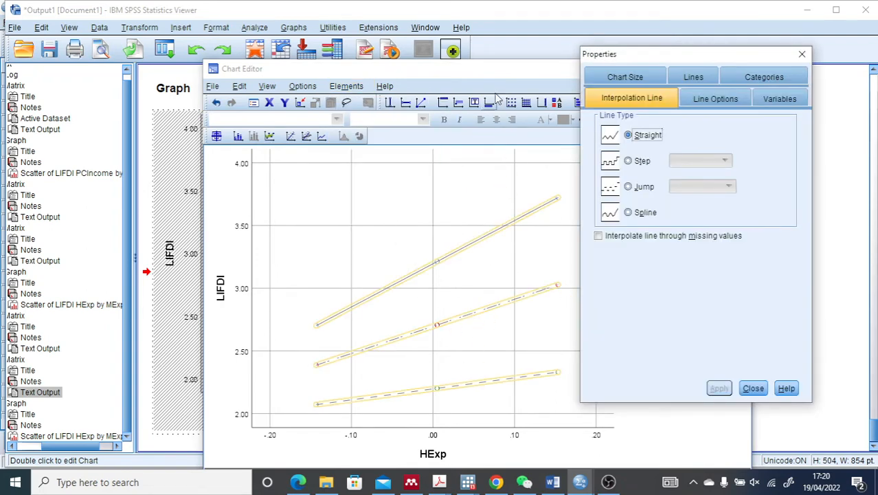
left_click_drag(499, 71, 377, 44)
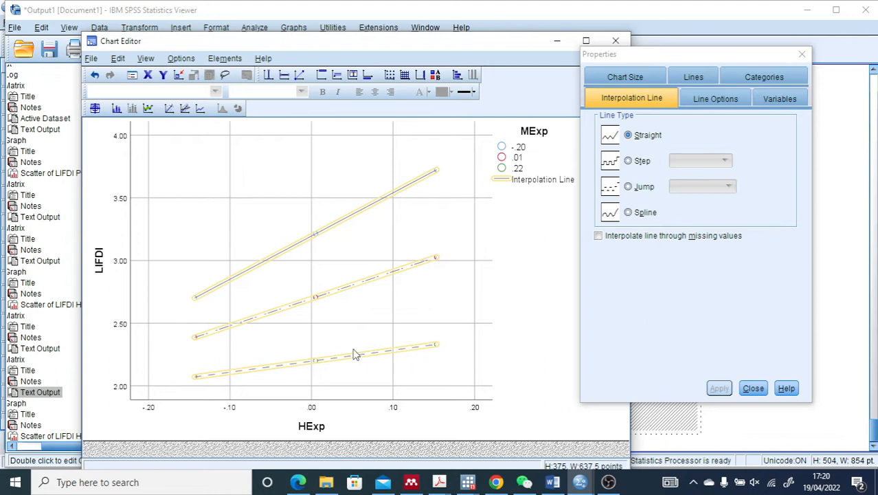
Set the markers of the .22 MExp group to border width 2 and size 10
left_click(503, 168)
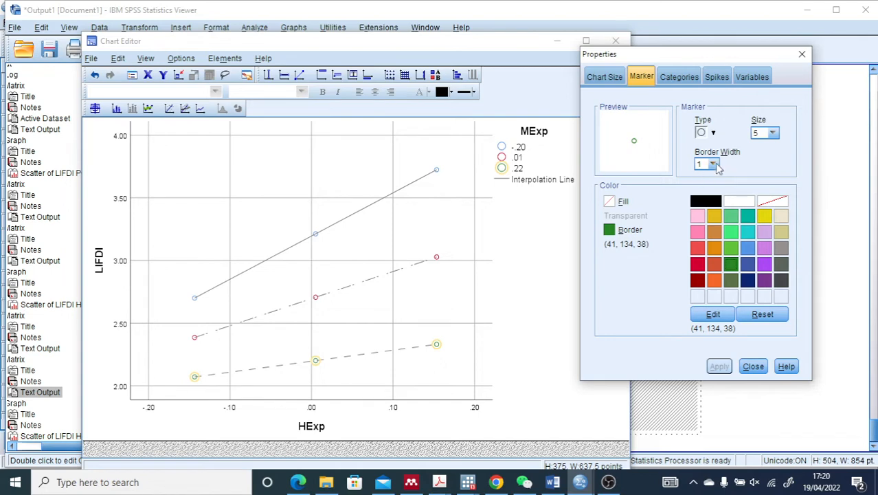
left_click(714, 165)
left_click(701, 200)
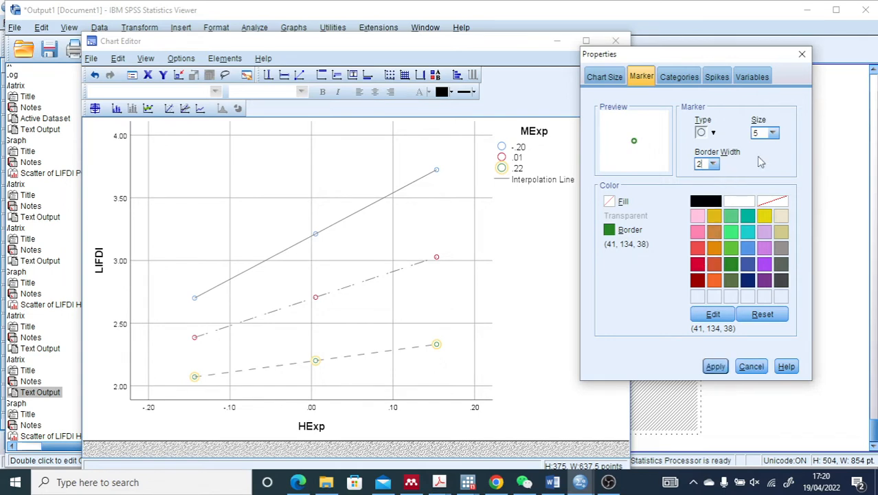
left_click(772, 133)
left_click(760, 181)
left_click(716, 367)
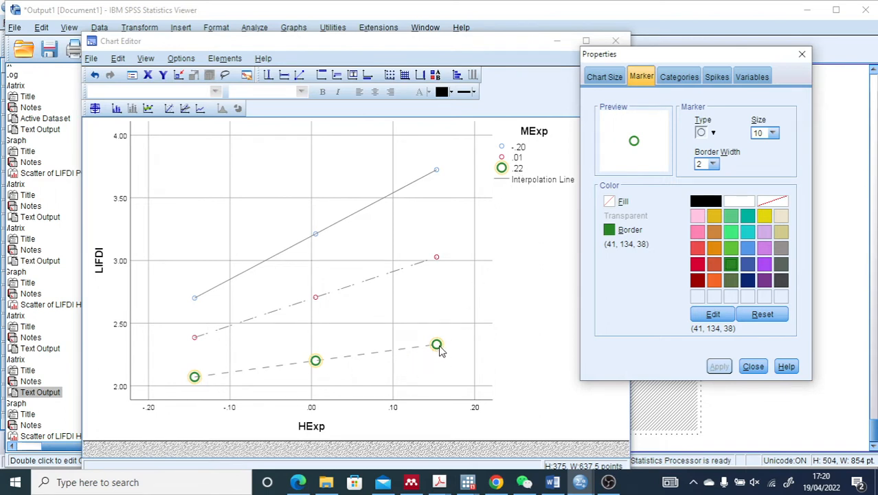
Set the markers of the .01 MExp group to border width 2 and size 10
left_click(502, 158)
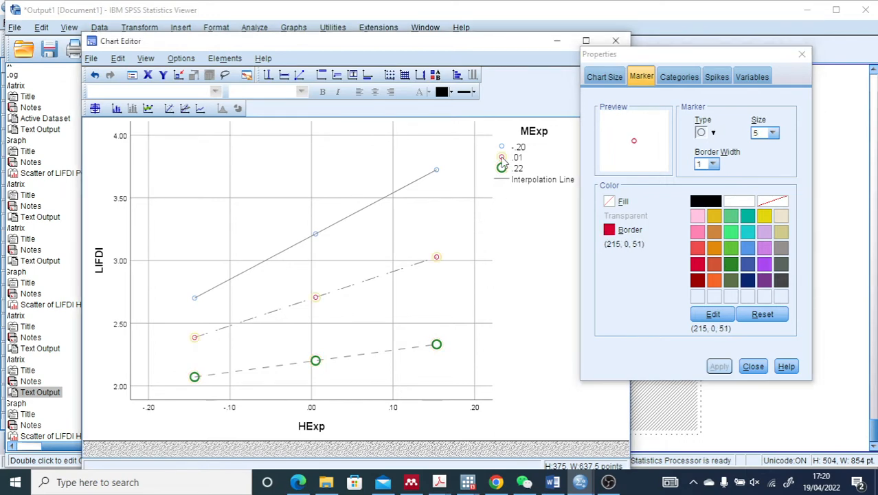
left_click(713, 164)
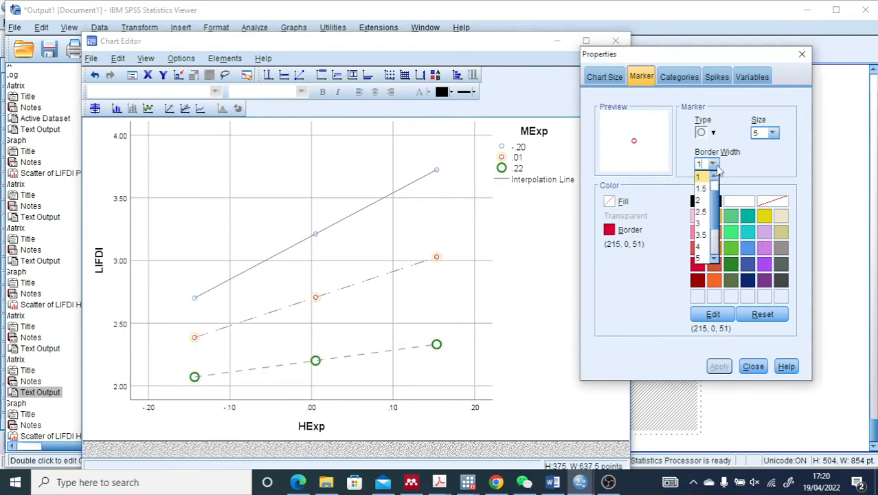
left_click(703, 204)
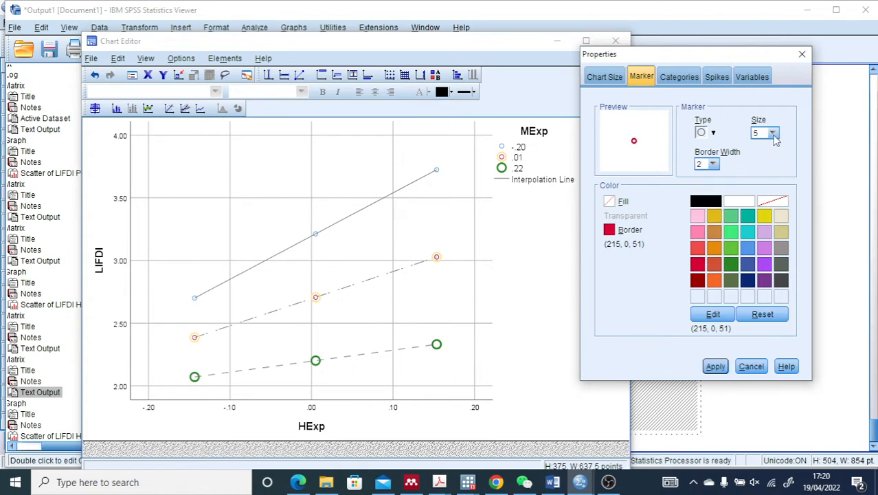
left_click(773, 132)
left_click(759, 188)
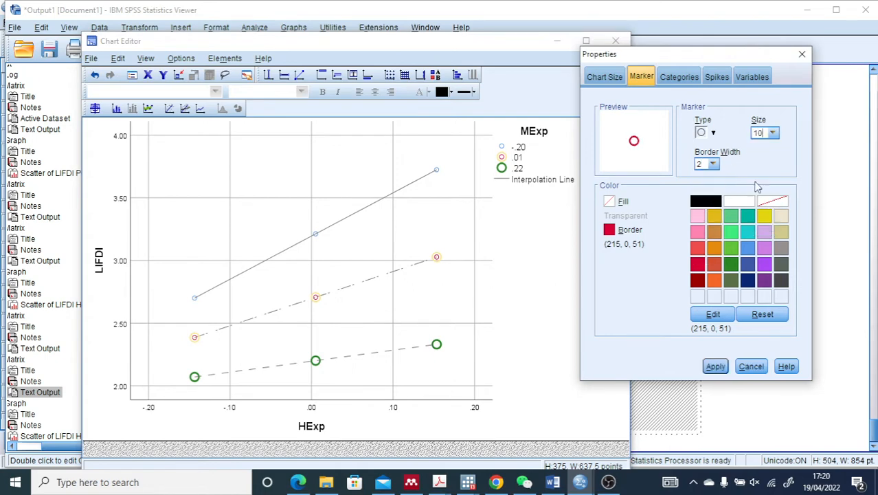
left_click(715, 366)
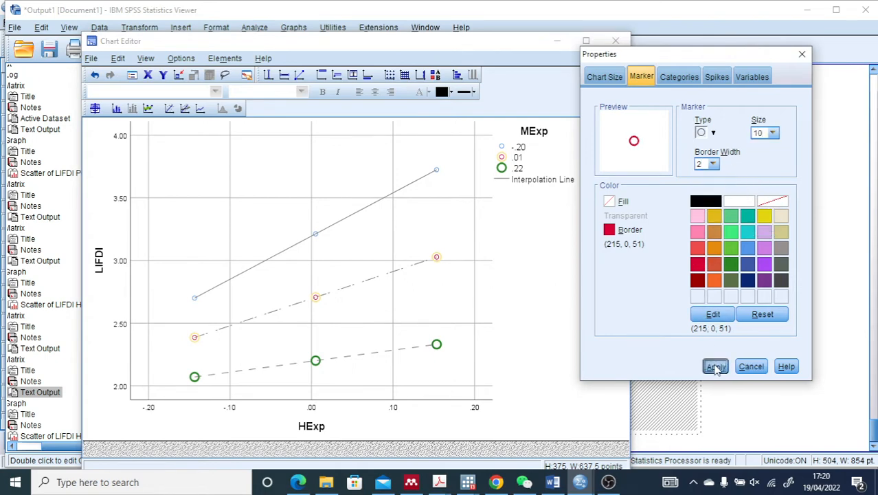
Set the markers of the -.20 MExp group to border width 2 and size 10
left_click(502, 148)
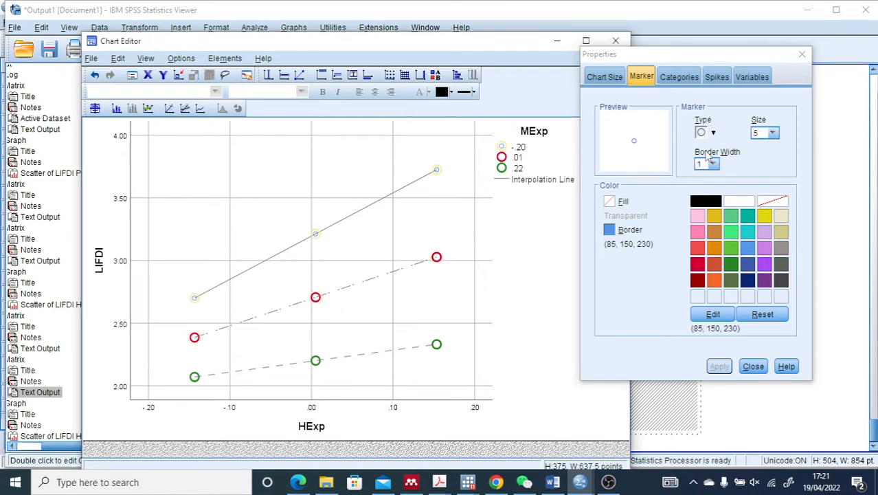
left_click(713, 164)
left_click(703, 201)
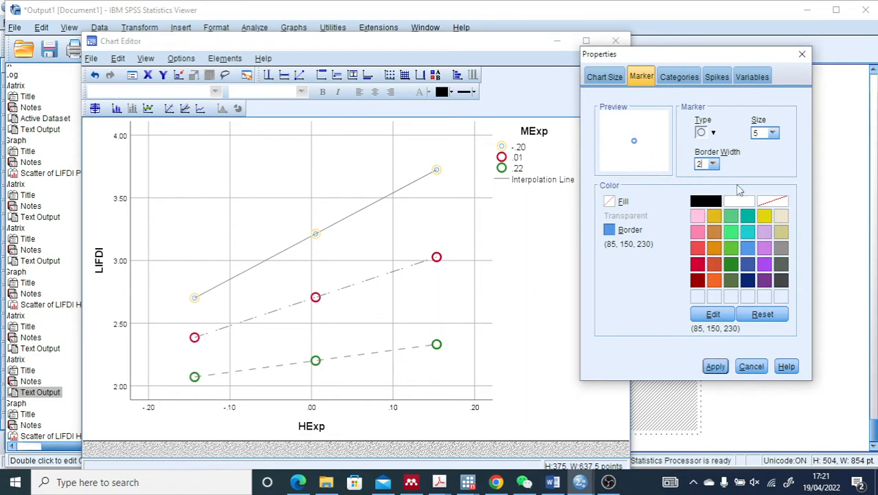
left_click(772, 133)
left_click(761, 181)
left_click(715, 366)
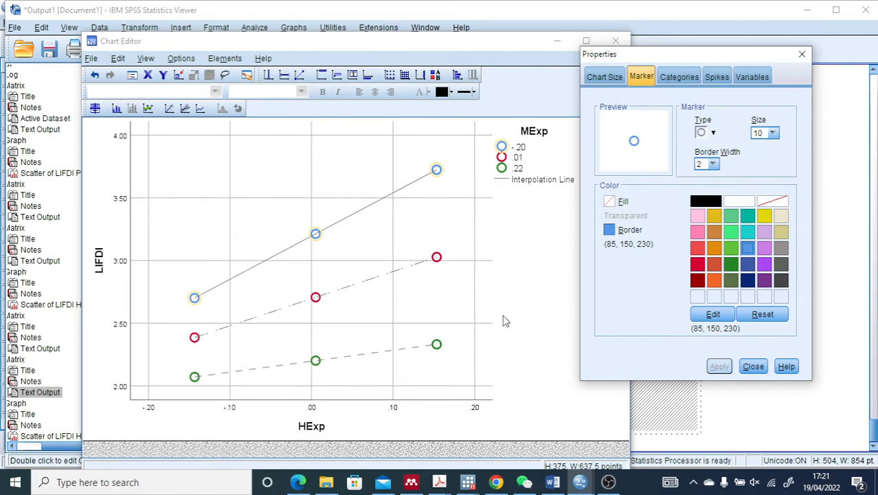
Change the marker type of the -.20 MExp group to a downward-pointing triangle
left_click(713, 133)
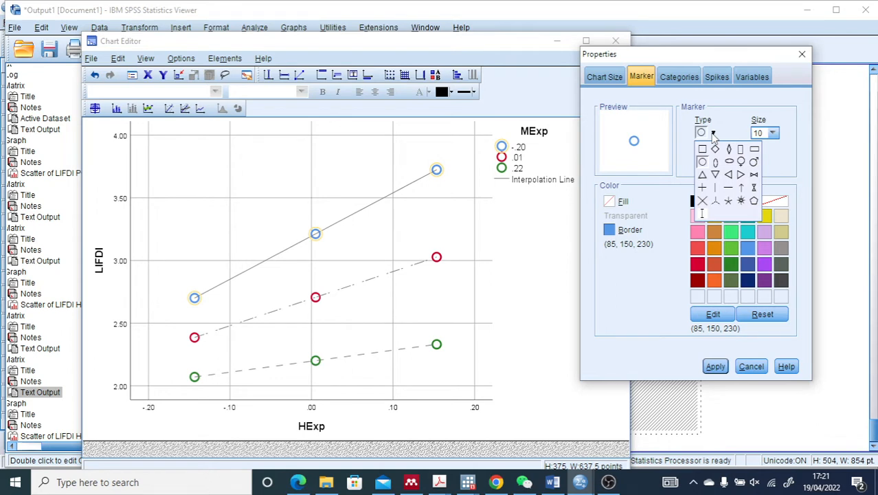
left_click(718, 176)
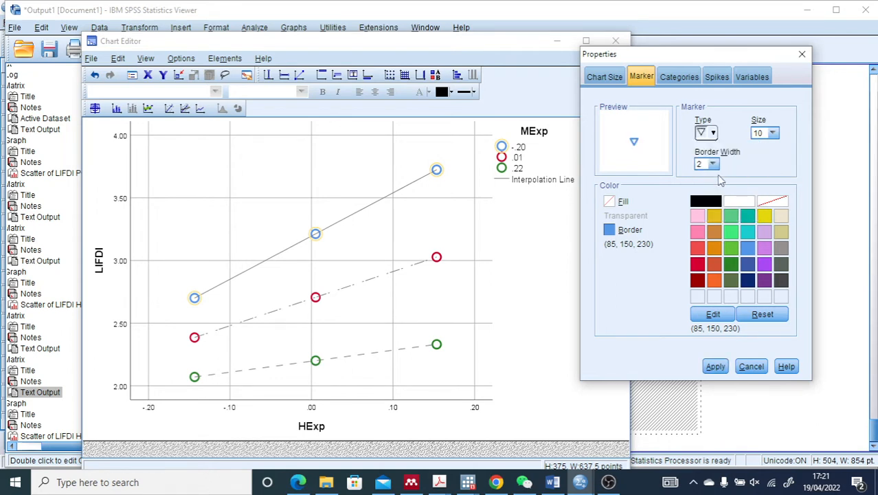
left_click(716, 366)
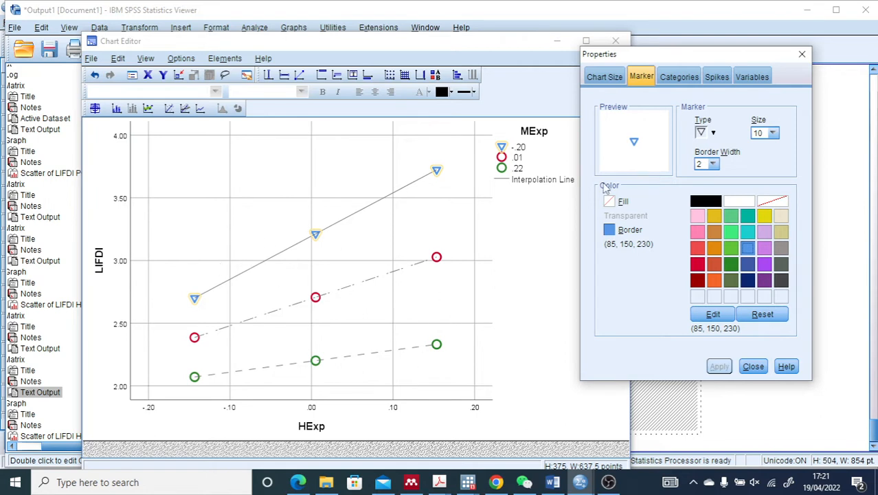
left_click(502, 157)
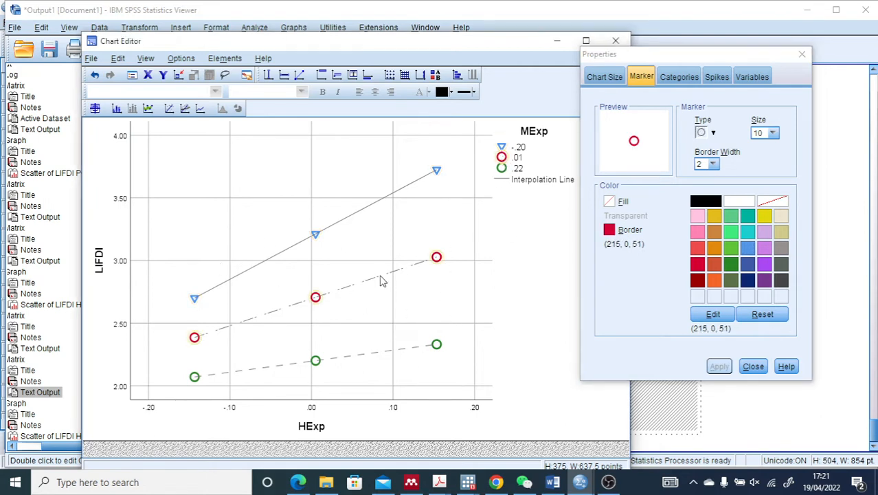
left_click(380, 352)
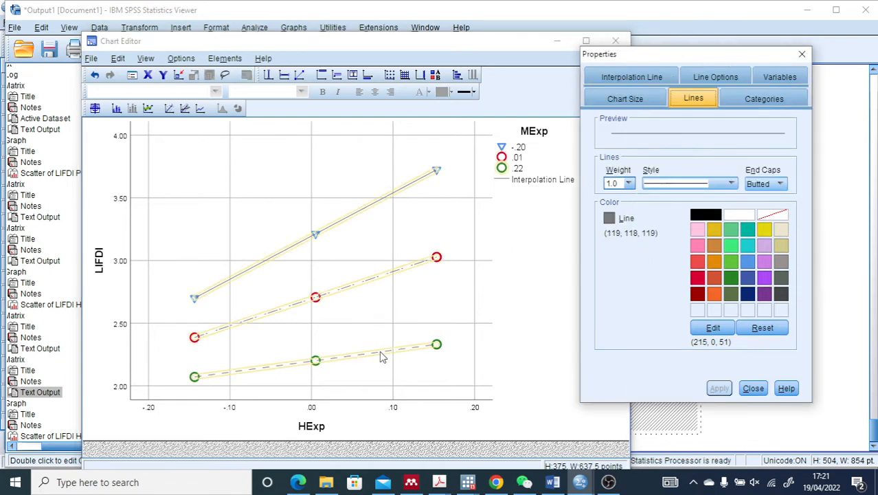
left_click(629, 184)
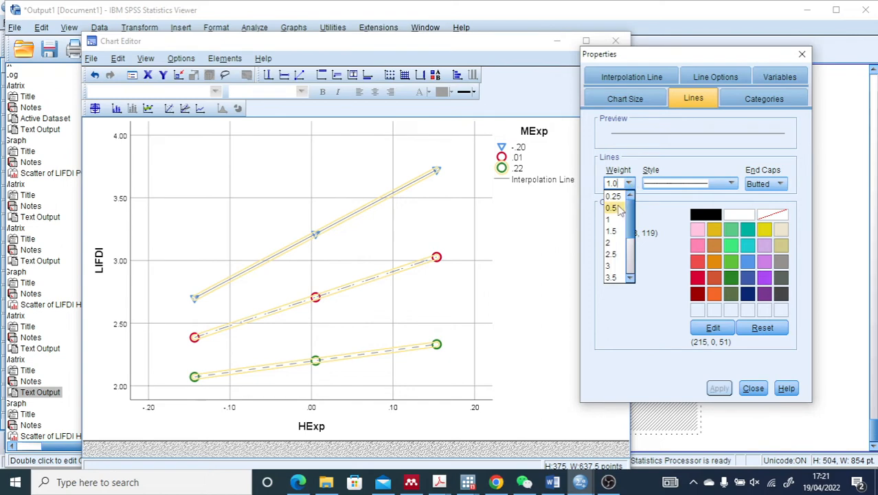
left_click(608, 243)
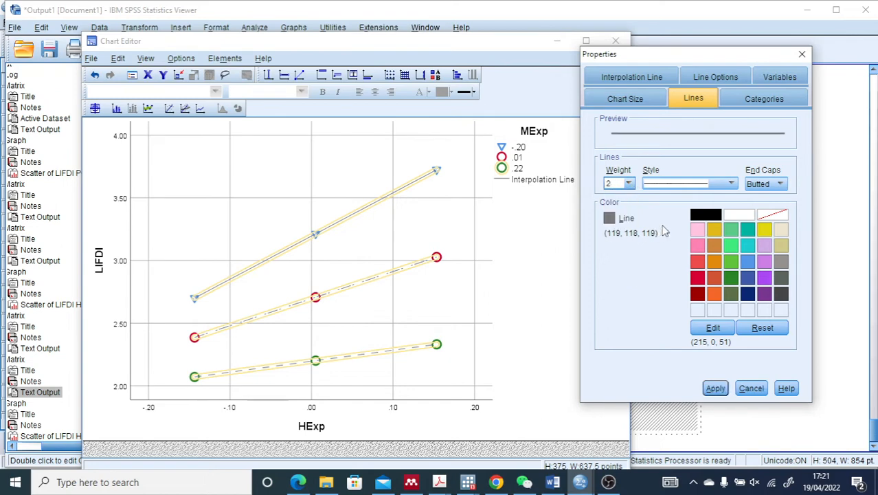
left_click(733, 185)
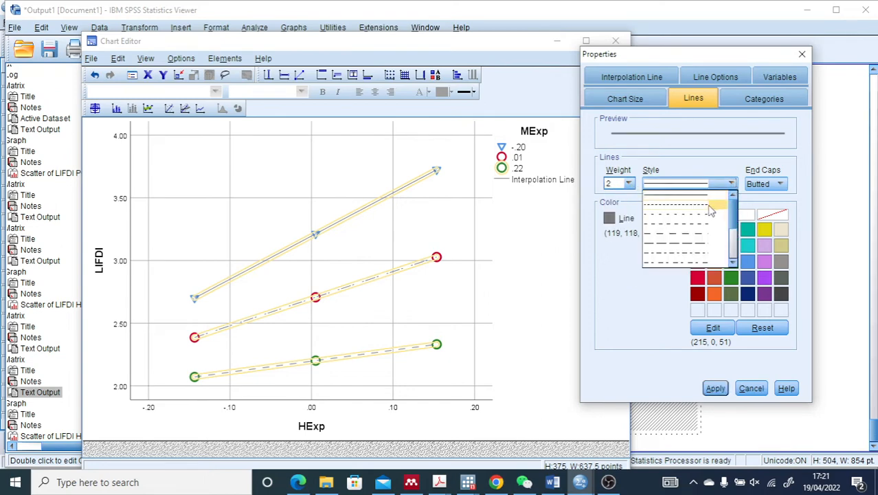
left_click(688, 174)
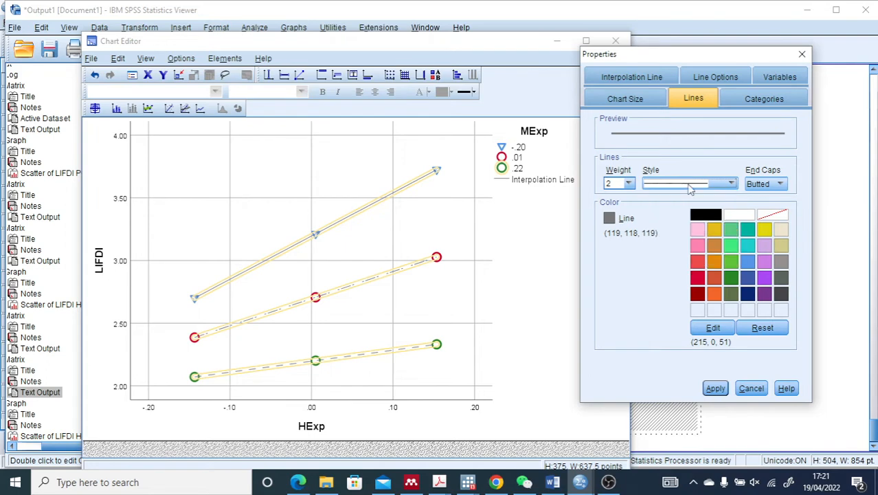
left_click(628, 184)
left_click(615, 221)
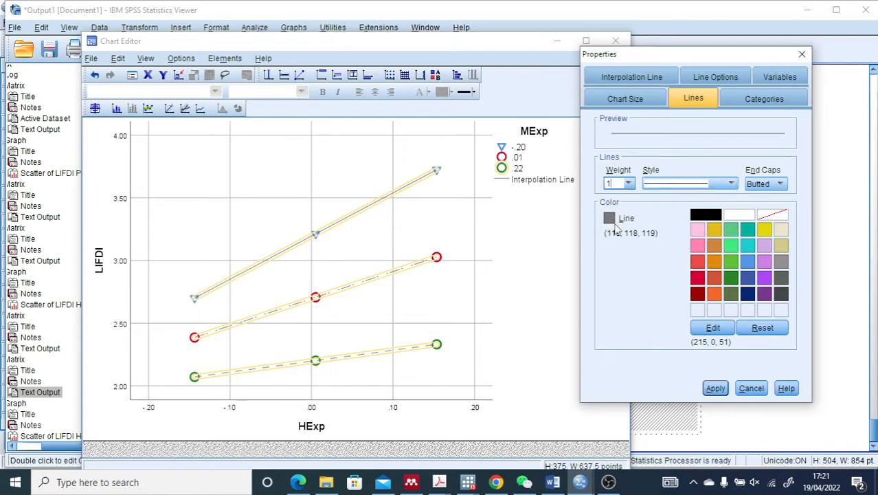
left_click(714, 389)
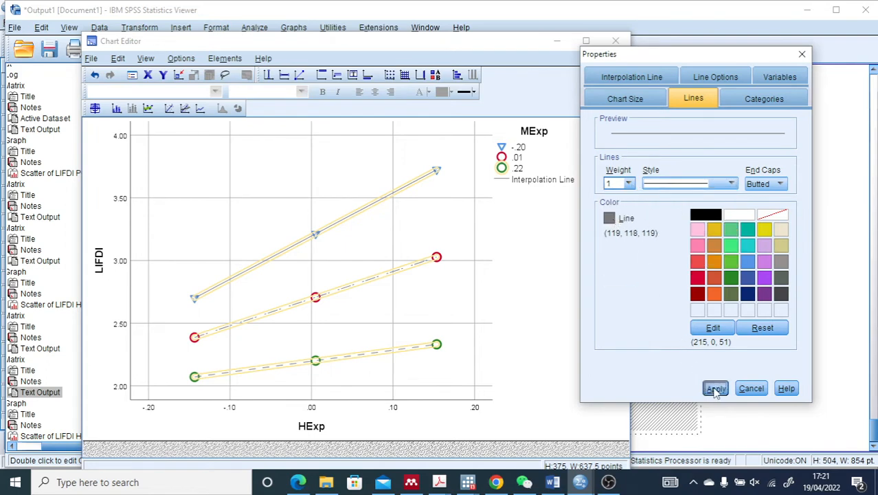
Deselect the interpolation lines, close the chart properties and maximize the Chart Editor window
left_click(462, 297)
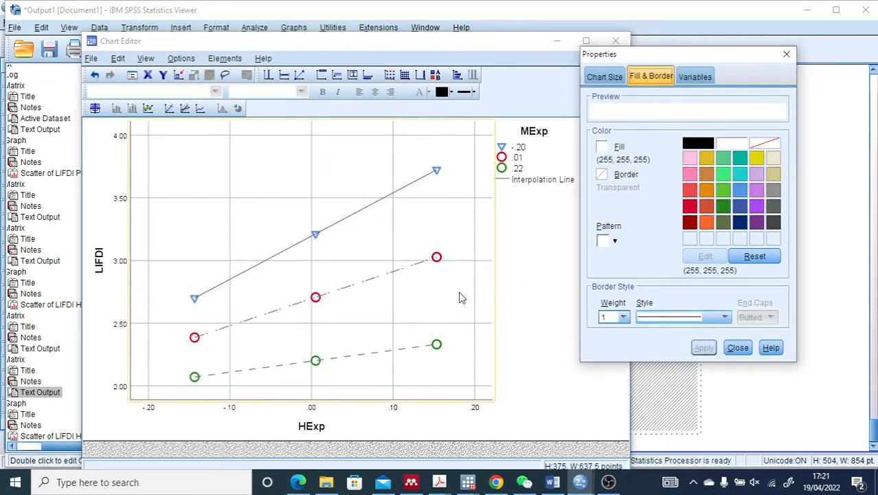
left_click(788, 54)
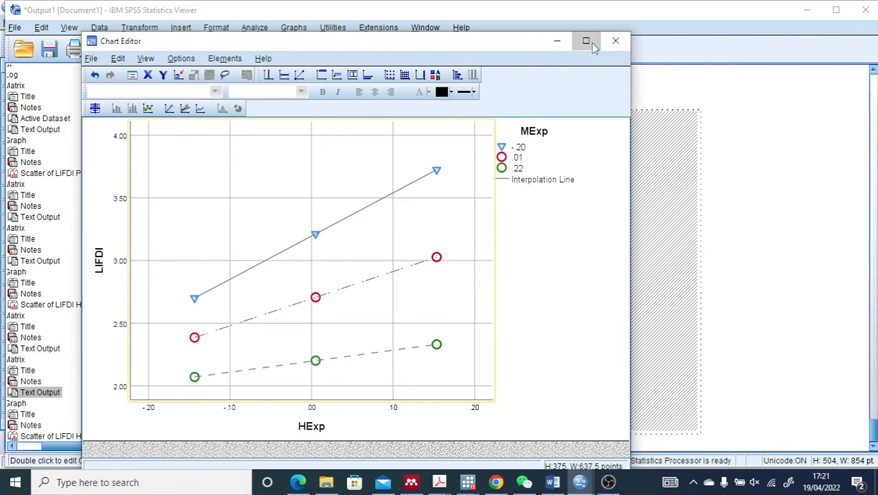
left_click(586, 41)
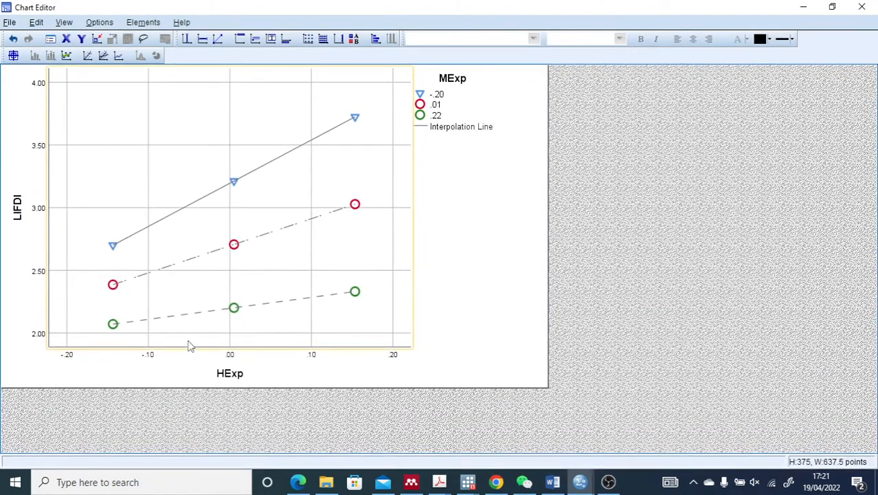